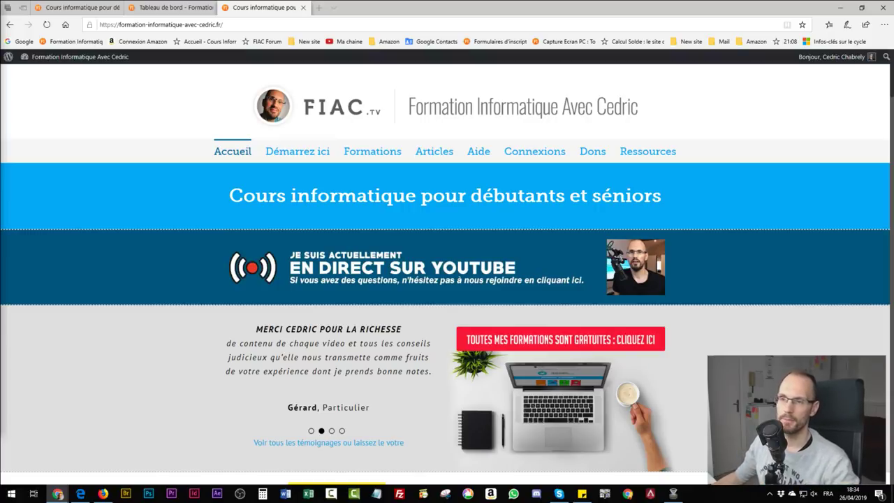
- Minimize the browser and open a File Explorer window on Ce PC, positioned near the middle of the desktop
click(844, 8)
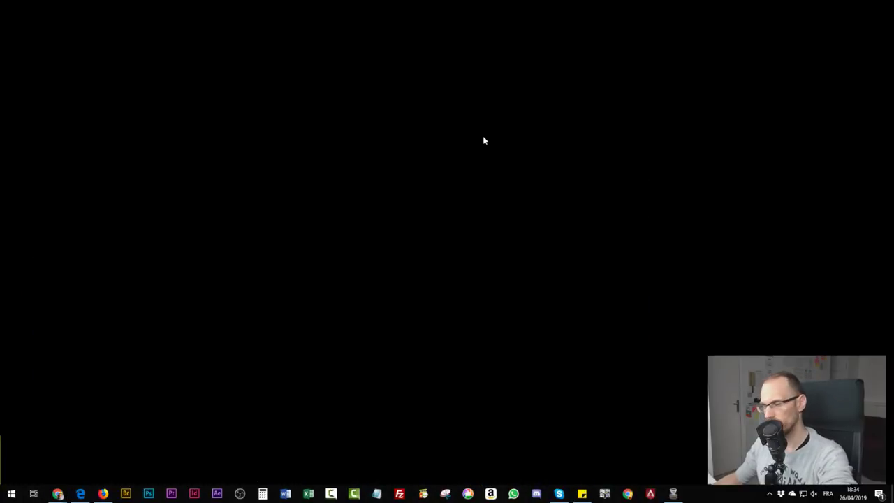
key(super+e)
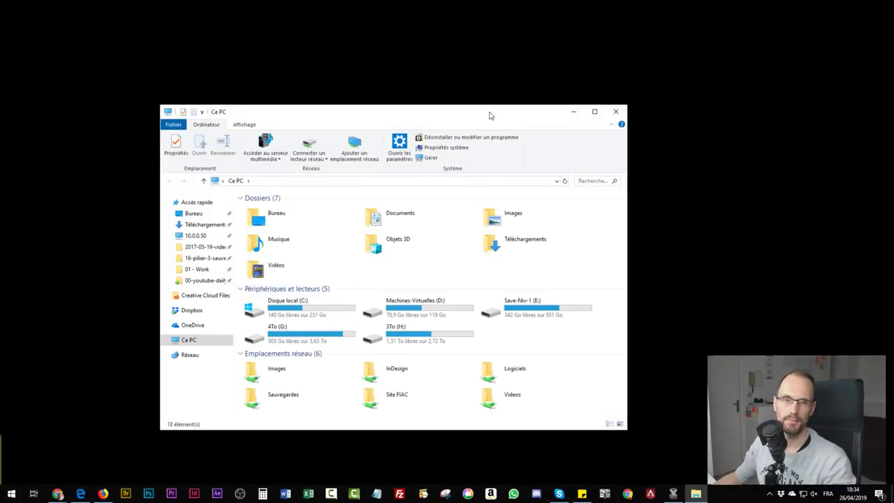
drag(489, 116, 534, 80)
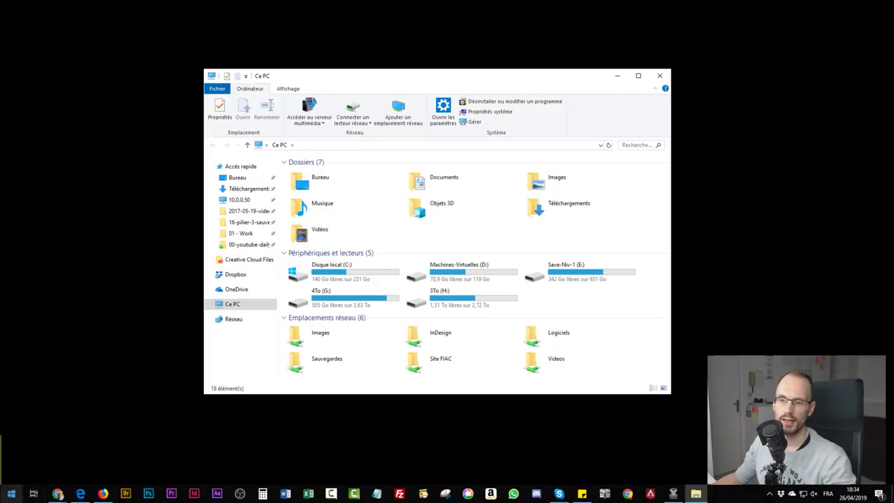
- Open Acronis True Image 2019 and check the status message of the Samsung SSD 850 EVO 250GB backup
click(11, 494)
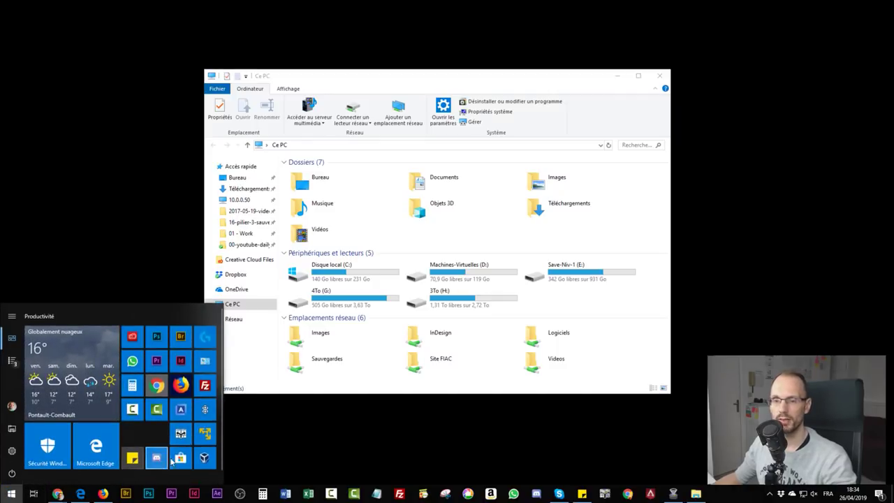
click(180, 412)
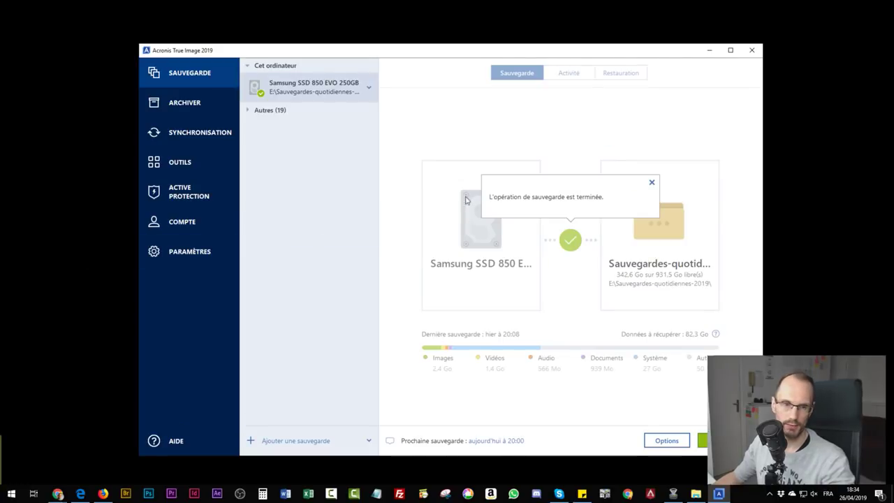
click(651, 182)
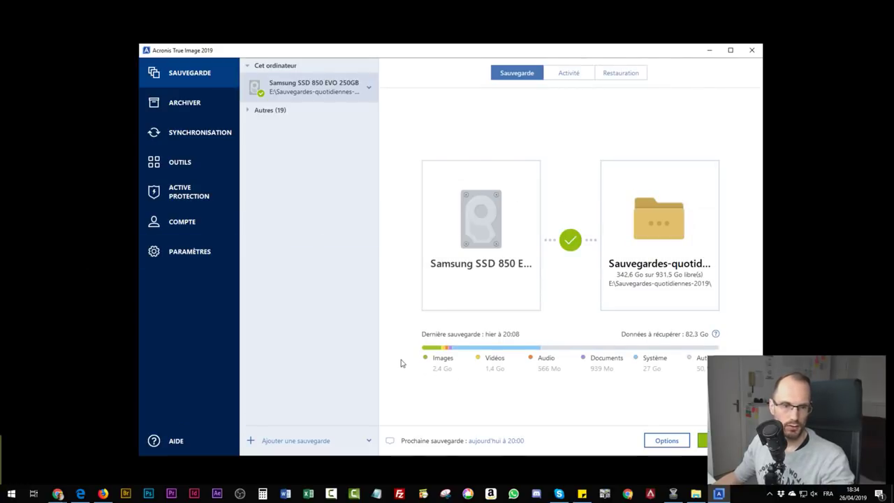
click(570, 241)
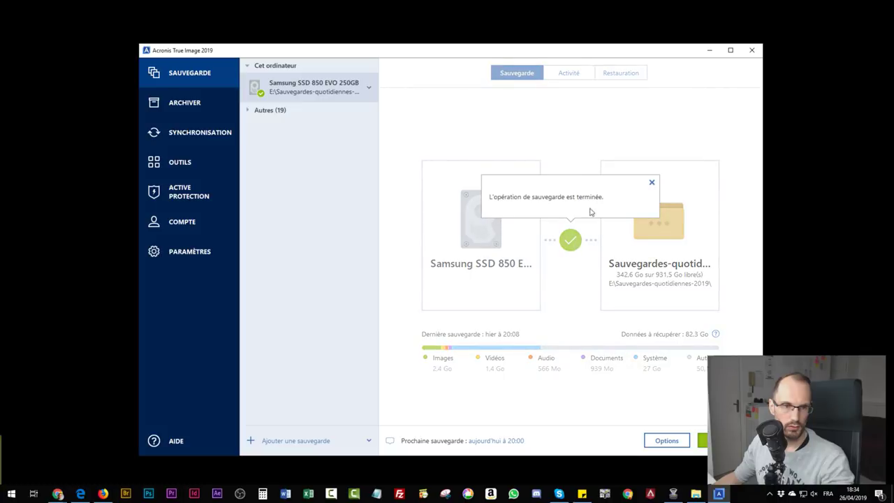
click(653, 184)
click(570, 239)
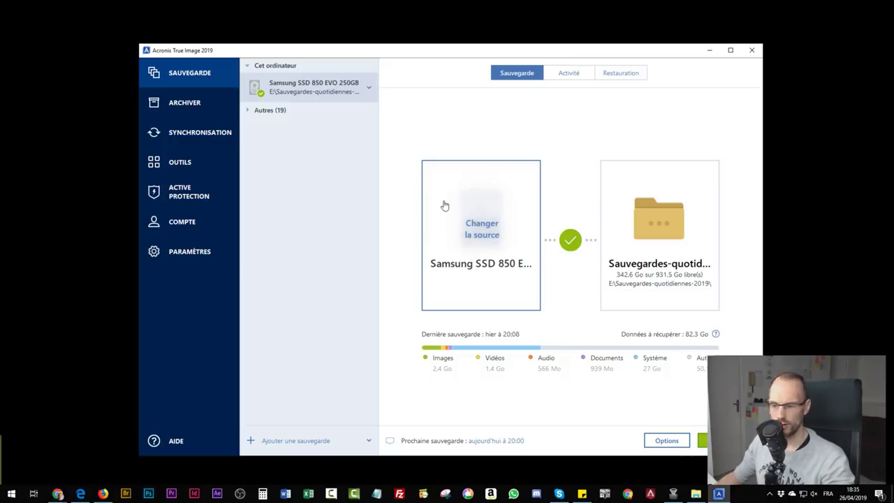
- Open the Sauvegardes-quotidiennes-2019 folder on the Save-Niv-1 (E:) drive in File Explorer
key(super+e)
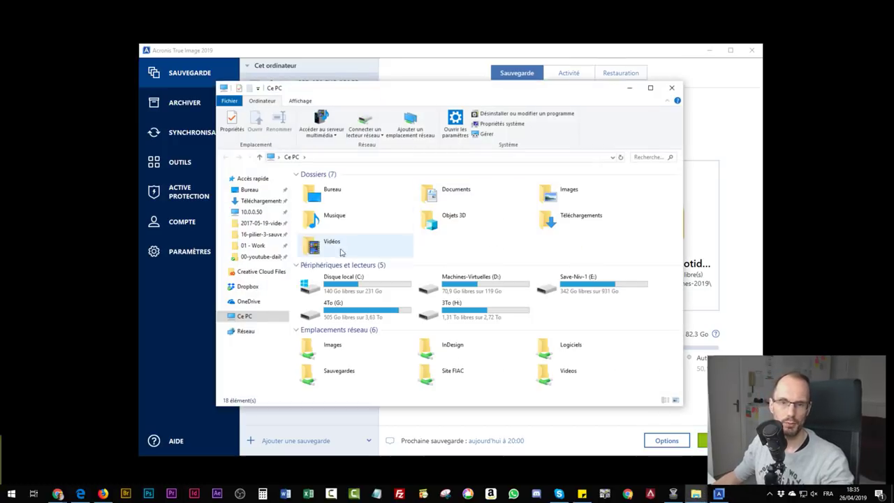
double_click(584, 301)
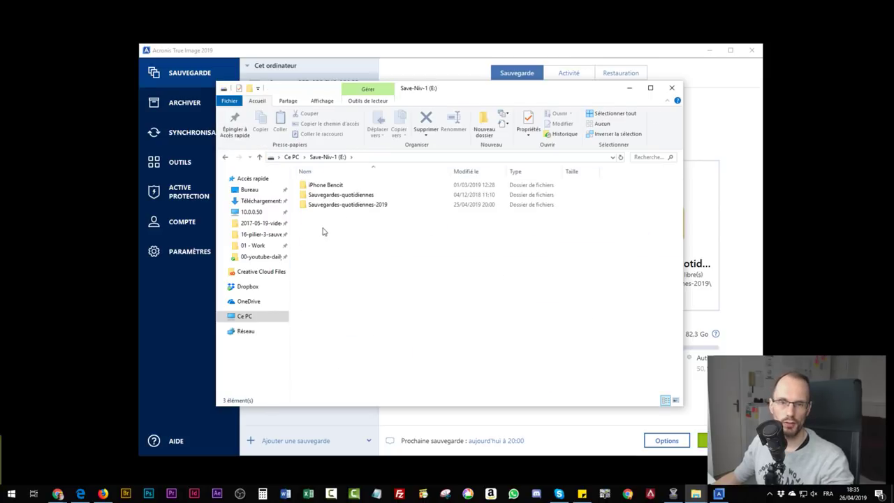
click(331, 206)
double_click(331, 206)
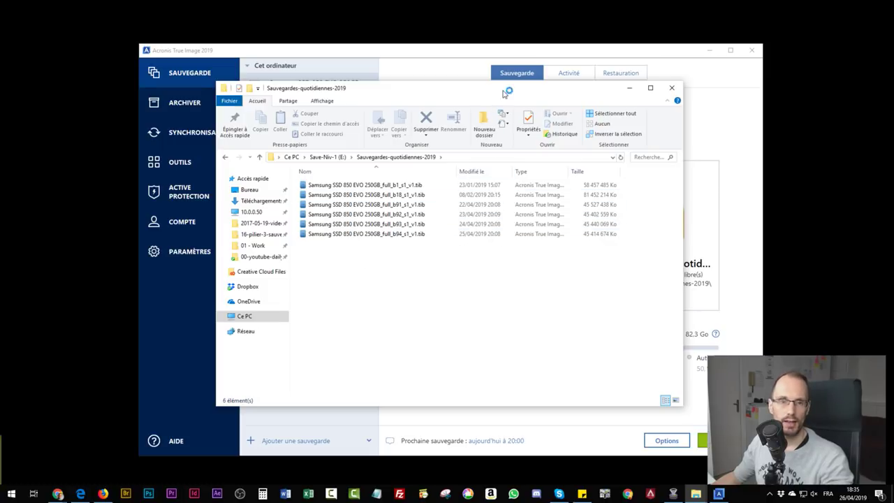
- Move the backup folder window aside and bring Acronis True Image forward to examine the backup's source disk
drag(502, 94, 321, 266)
click(477, 144)
mouse_move(482, 234)
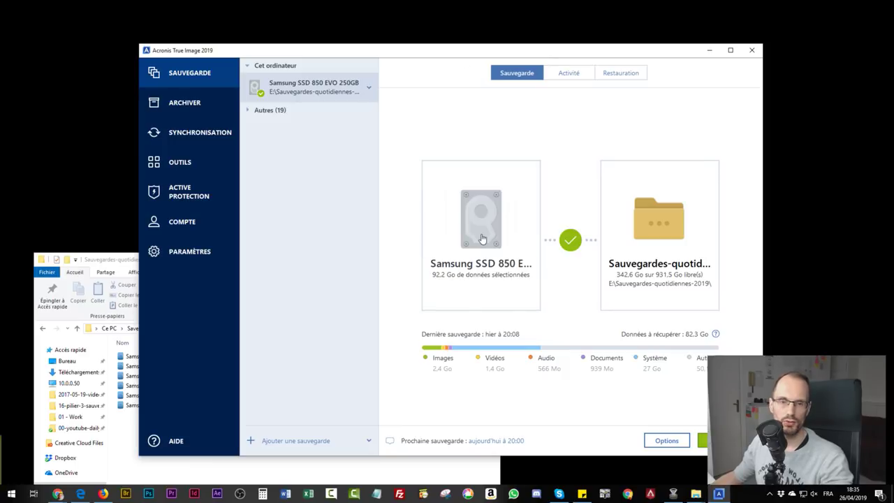
click(513, 237)
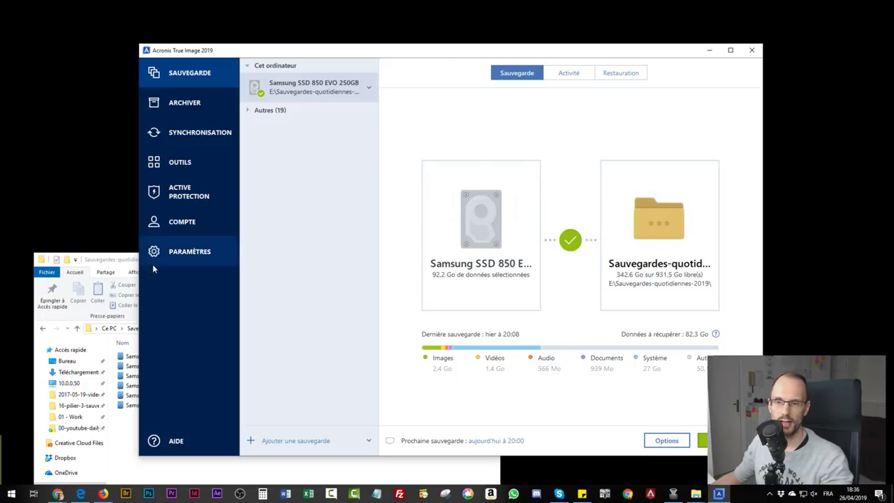
- Bring the backup folder window back over Acronis, examine its oldest and most recent .tib backup files, and close the window
drag(126, 260, 315, 105)
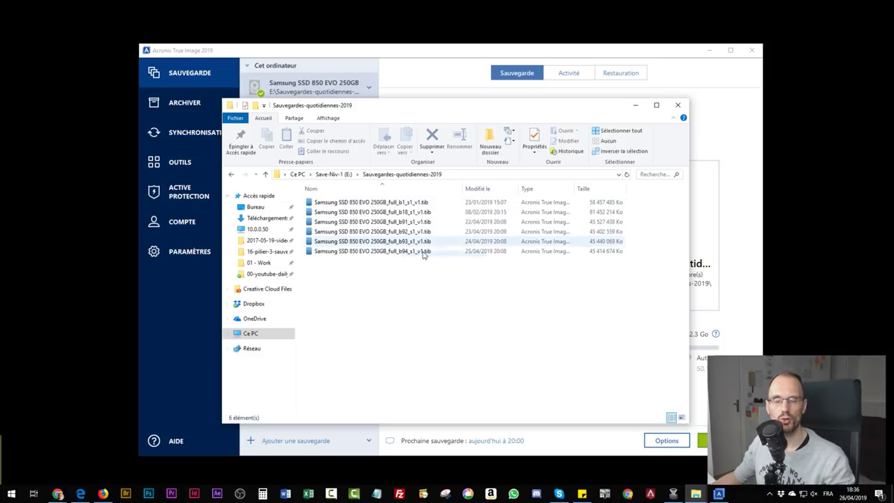
click(379, 251)
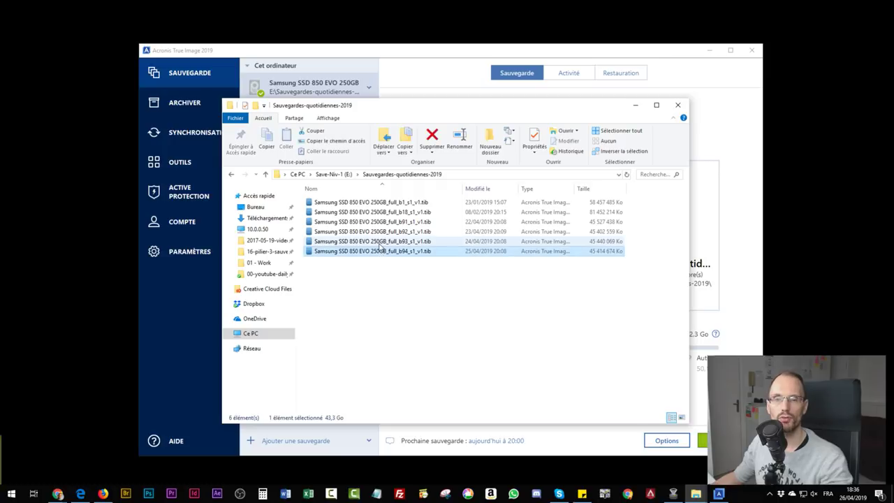
click(402, 283)
click(387, 203)
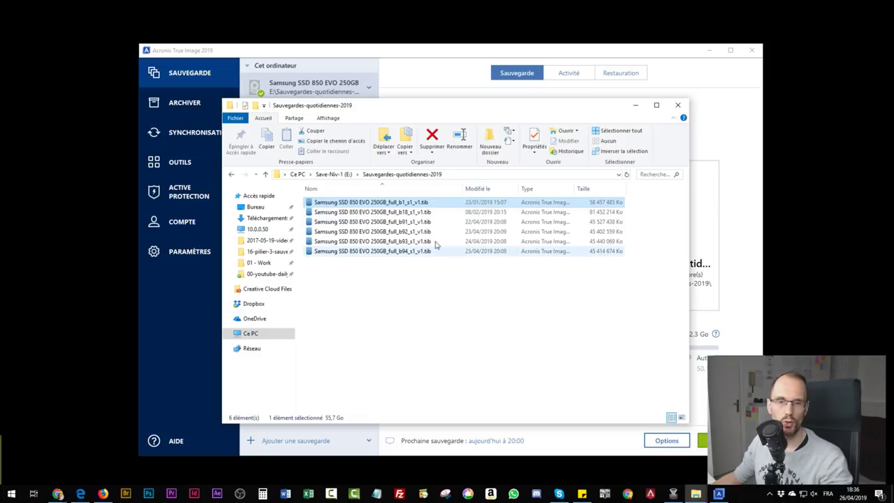
click(474, 214)
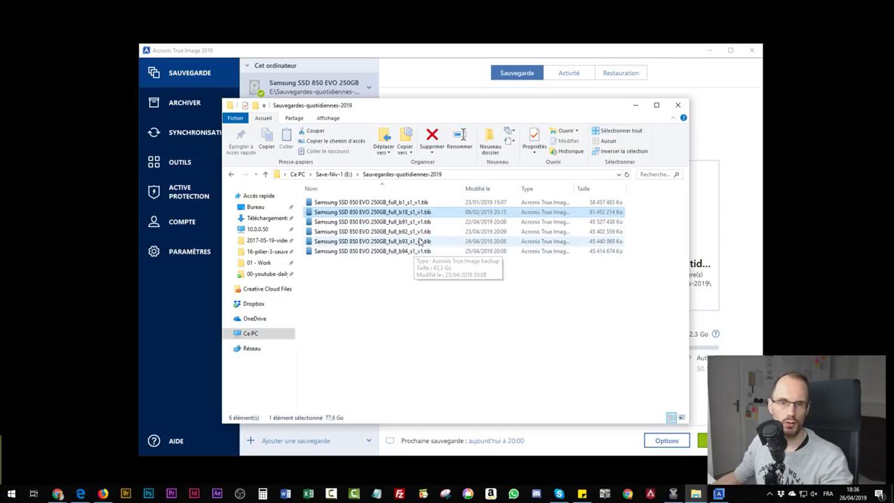
drag(405, 268, 422, 221)
click(411, 297)
click(678, 105)
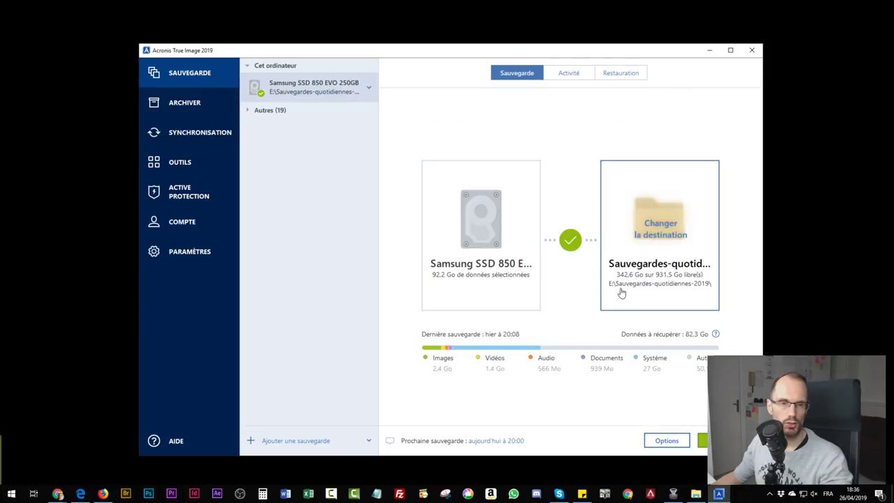
- Look briefly at the drives in Ce PC, and close the Explorer windows and Acronis True Image
key(super+e)
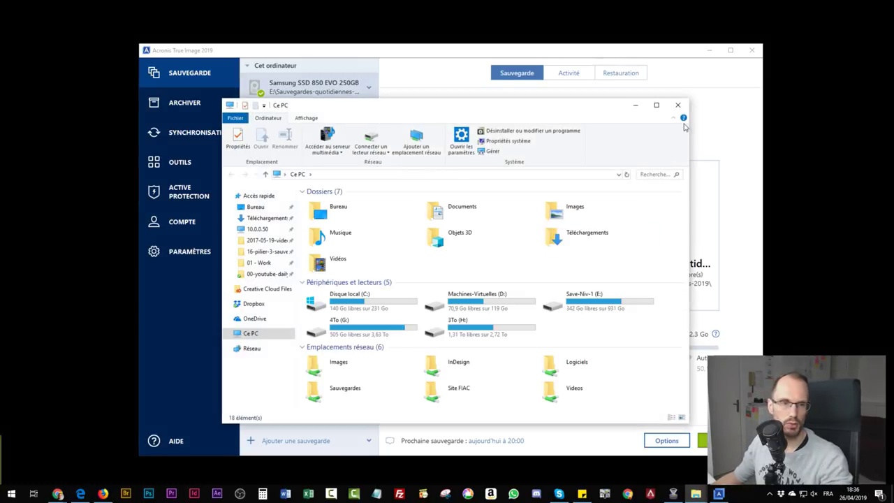
click(677, 105)
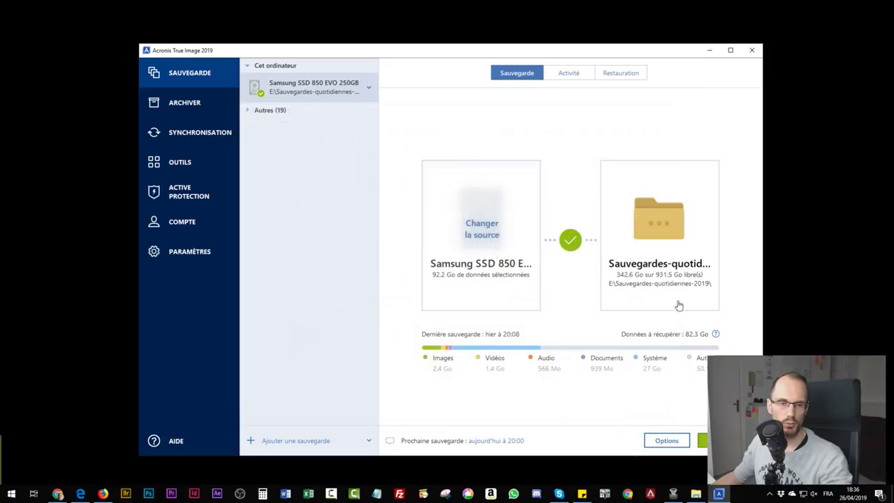
click(753, 50)
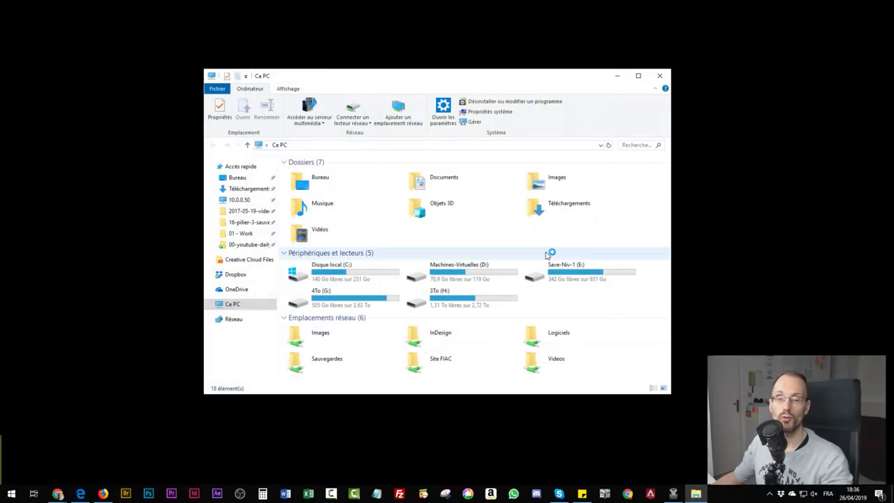
click(661, 76)
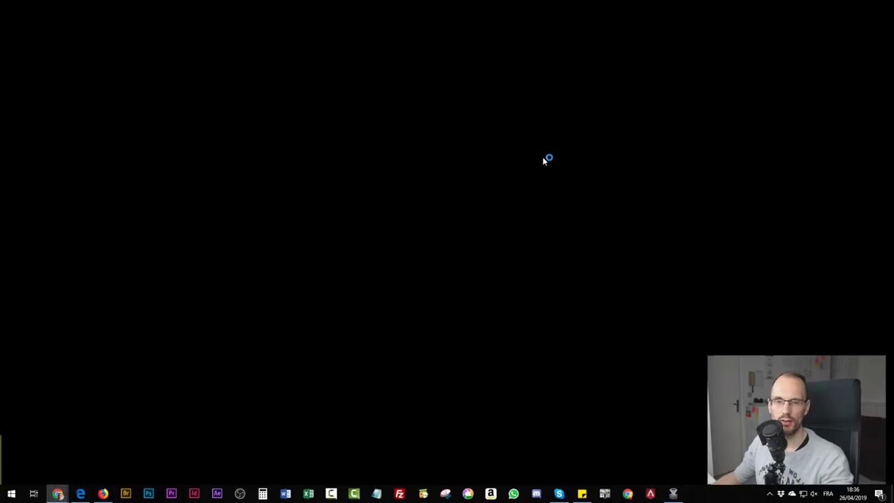
- Bring up and minimize the Edge window, and open SyncBackFree to examine its NAS and Dropbox mirror profiles
click(81, 494)
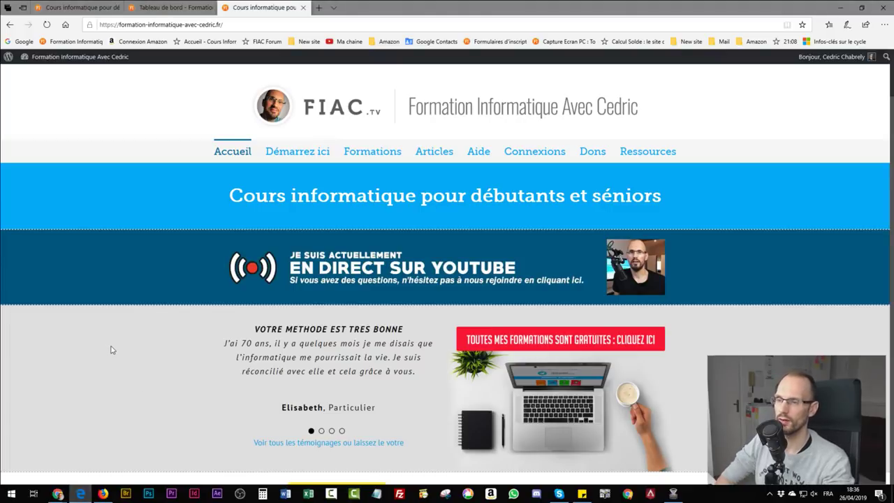
click(57, 494)
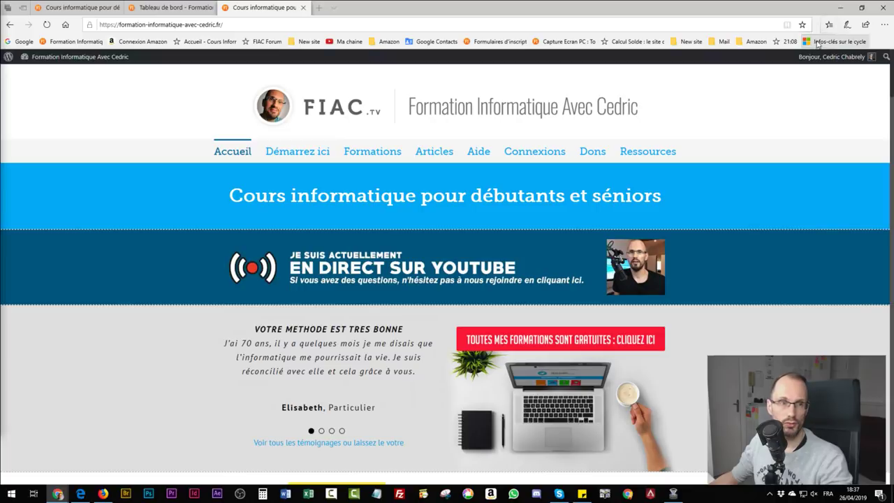
click(840, 8)
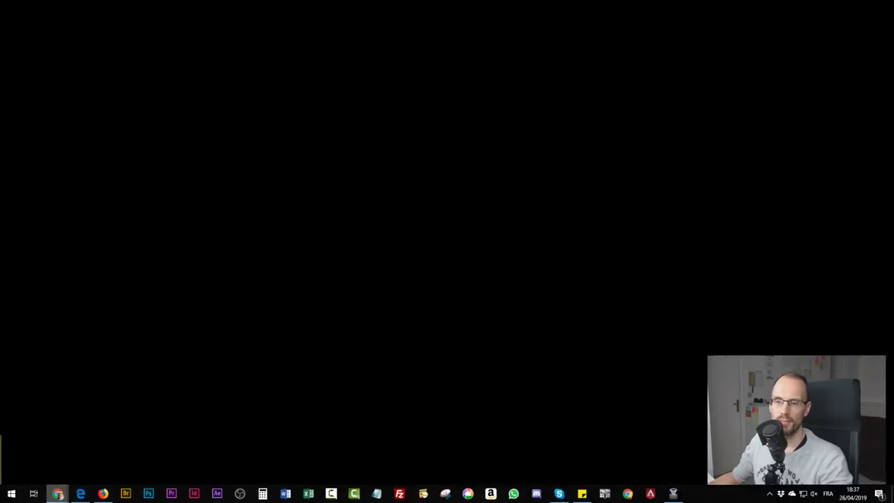
click(11, 494)
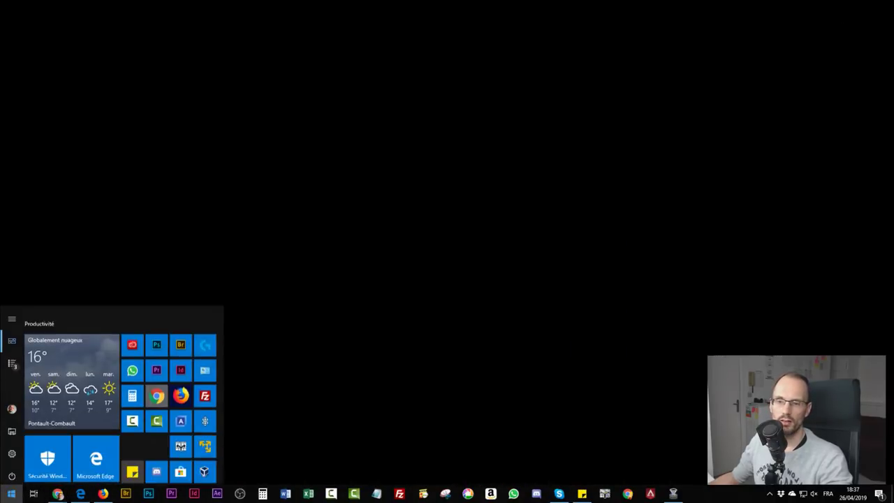
click(205, 410)
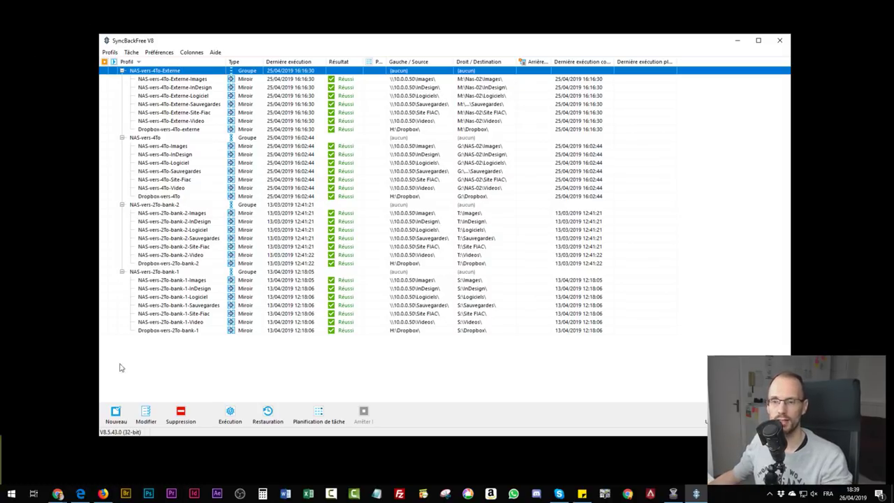
- Switch to Edge, open the "Pilier n°3 : Sauvegardes" course from the Formations page, and examine its backup chapters
click(80, 494)
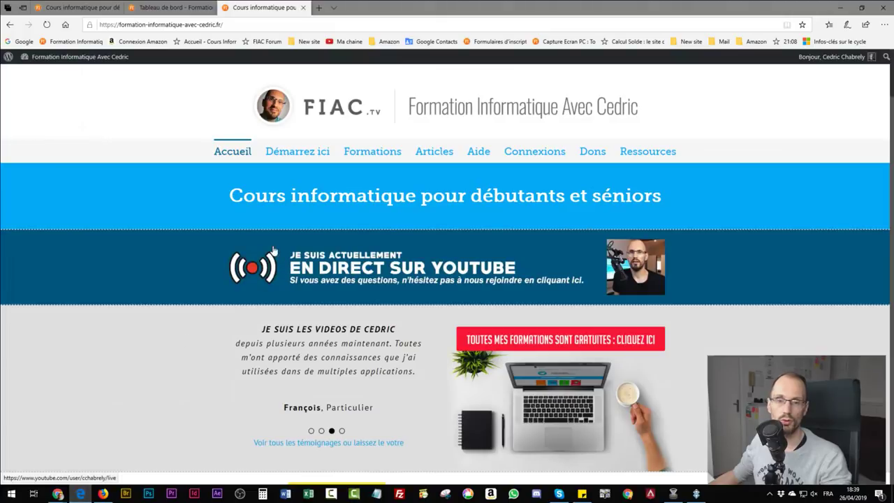
click(371, 155)
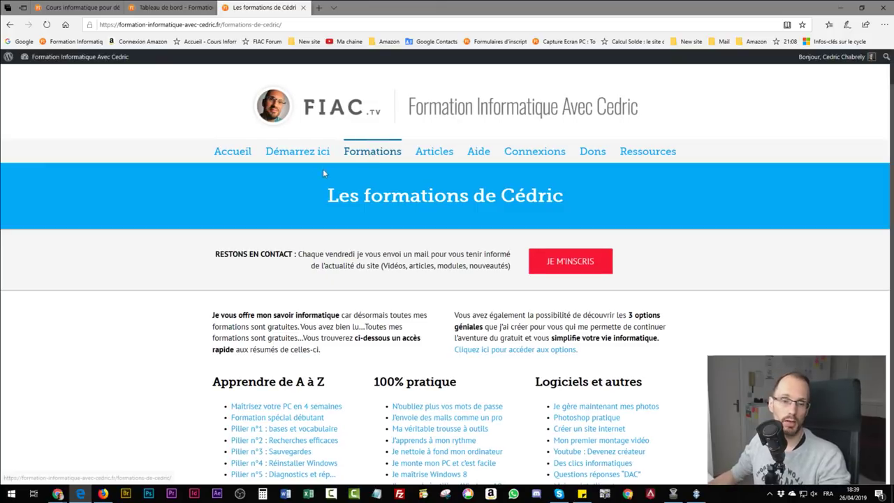
scroll(322, 168, down, 3)
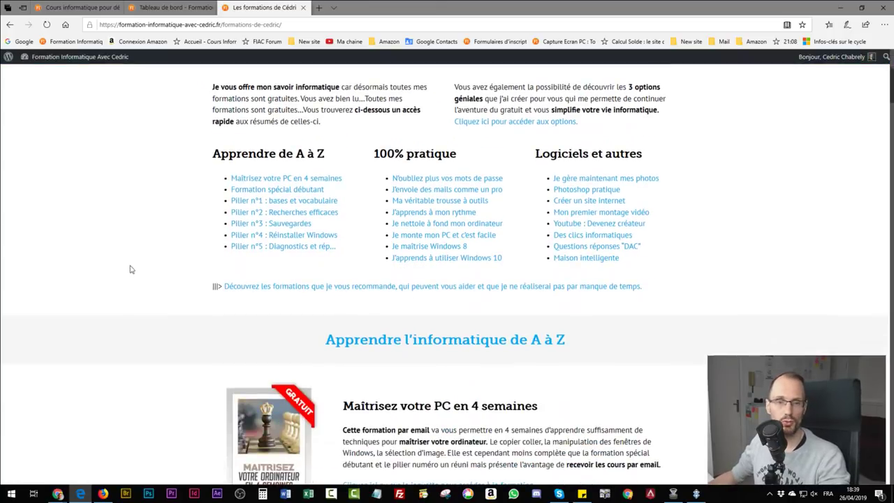
click(291, 225)
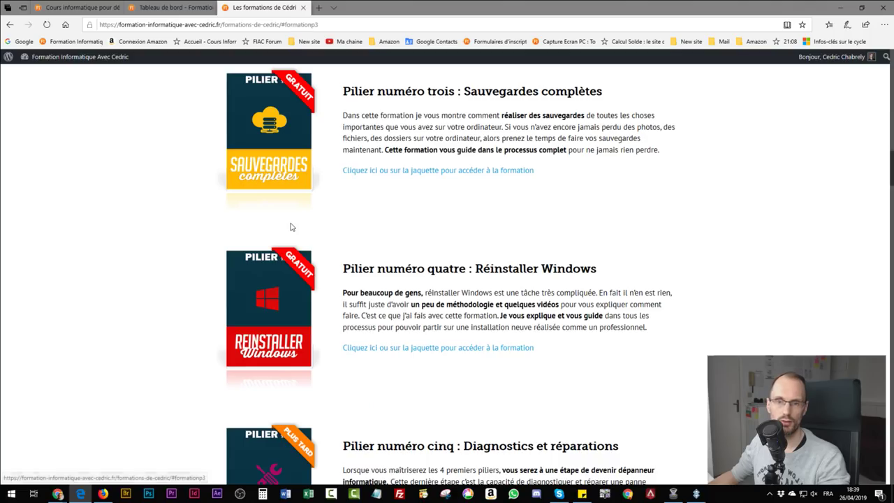
click(274, 175)
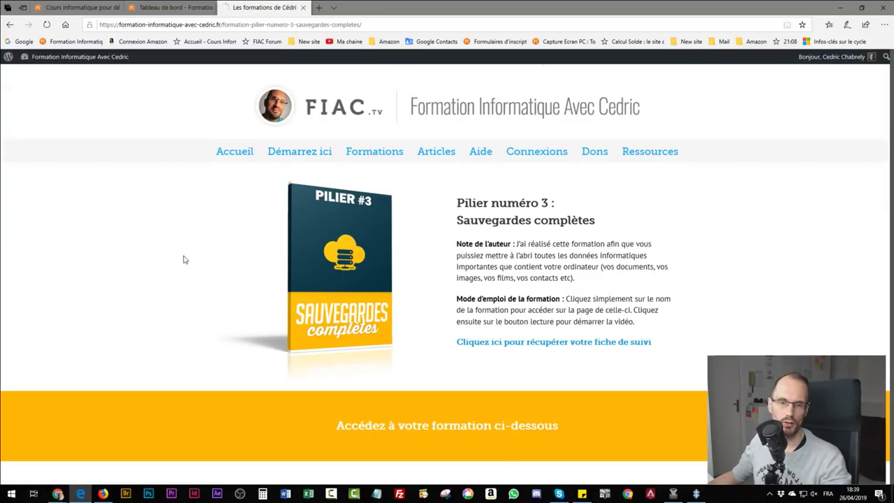
scroll(184, 260, down, 20)
scroll(184, 260, down, 1)
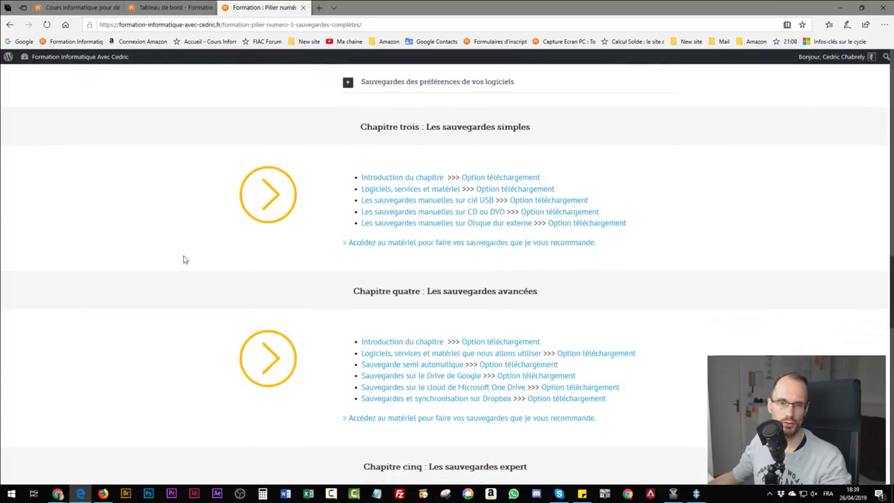
scroll(212, 273, down, 3)
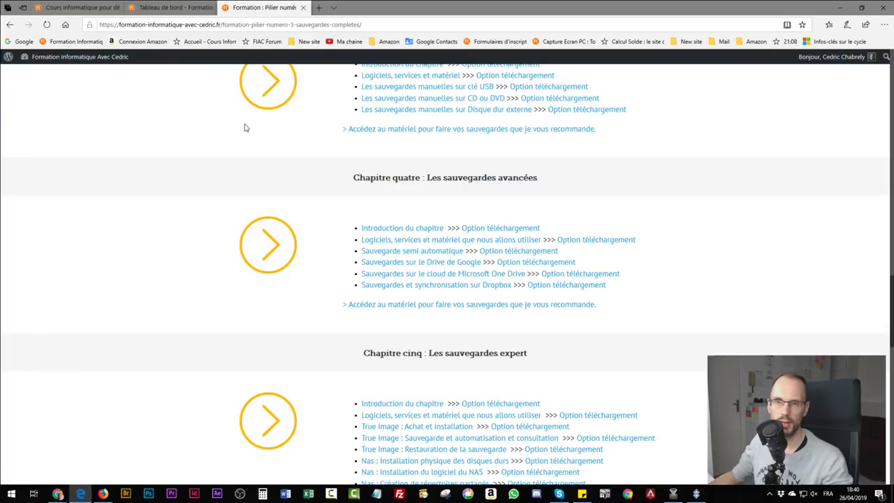
- Close the course tab and reload the training site's home page in the first browser tab
click(304, 8)
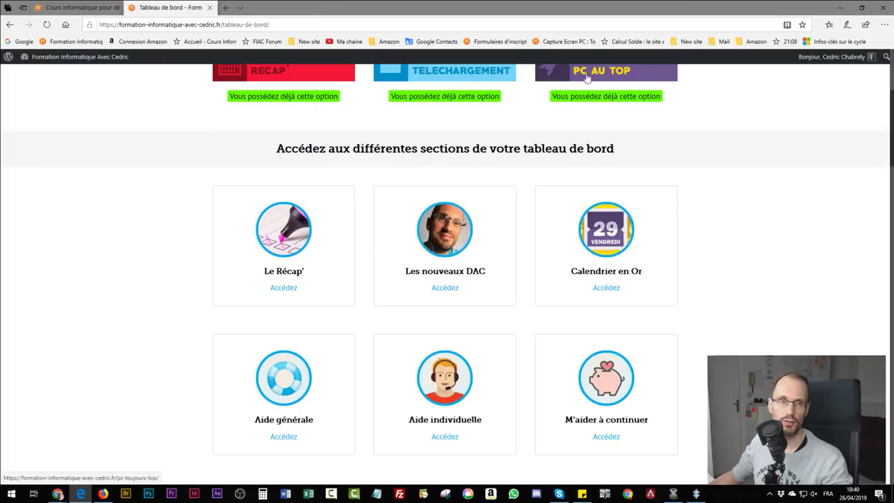
scroll(137, 79, up, 5)
click(77, 8)
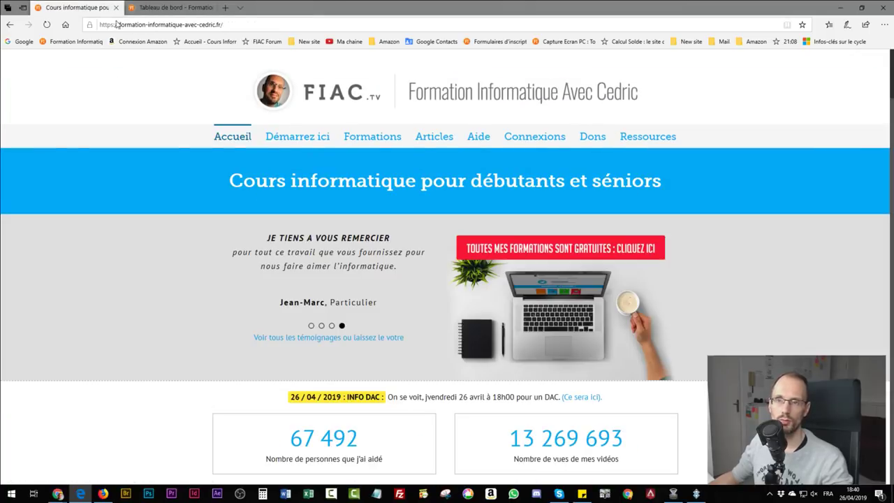
click(385, 100)
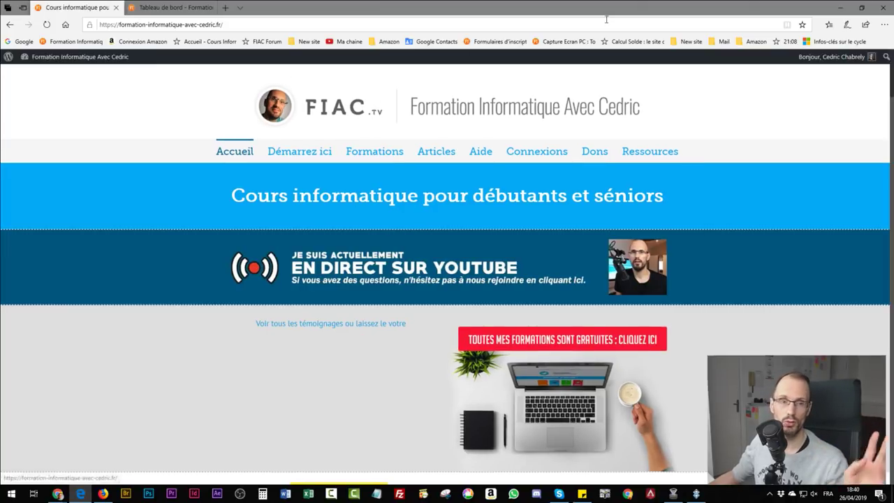
- Minimize the browser, close SyncBackFree, and return to the training site's home page in Edge
click(843, 8)
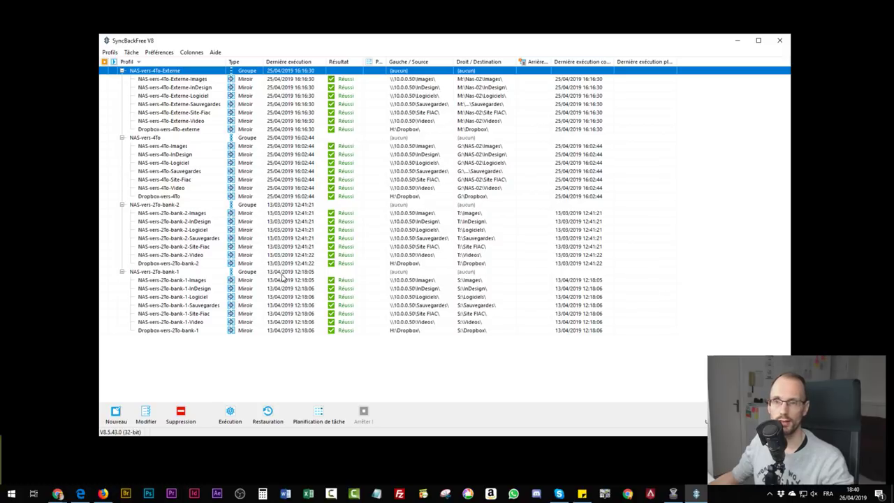
click(781, 42)
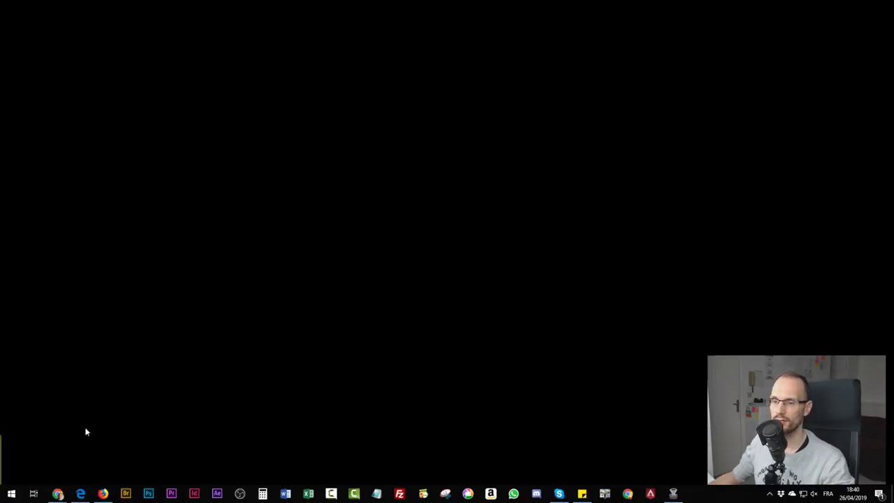
click(80, 494)
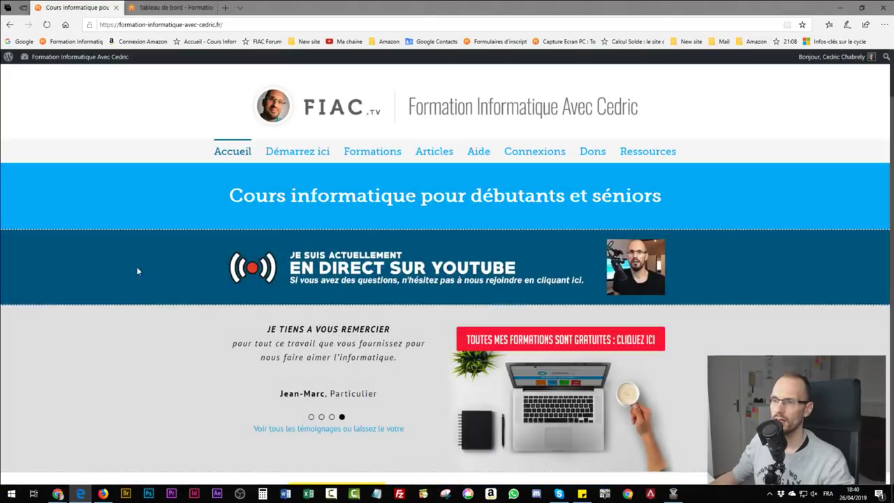